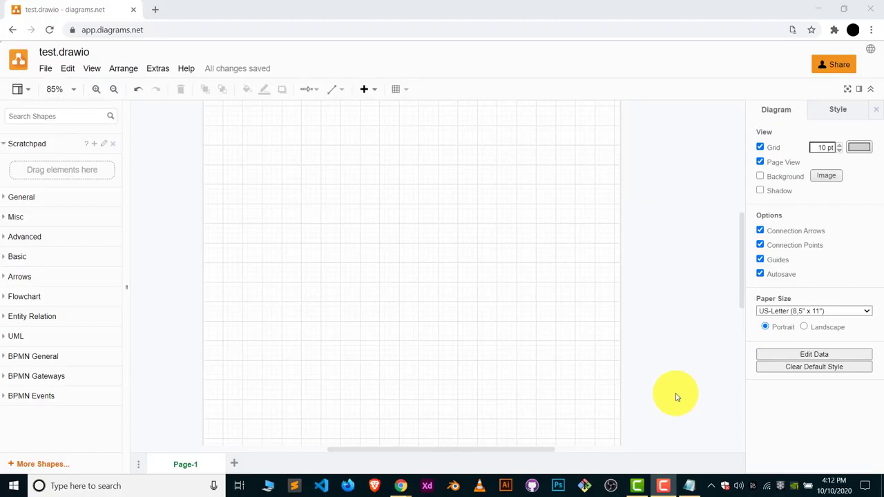
# Switch to Notepad to read the flowchart task statement, then return to the blank diagram.
pyautogui.click(691, 488)
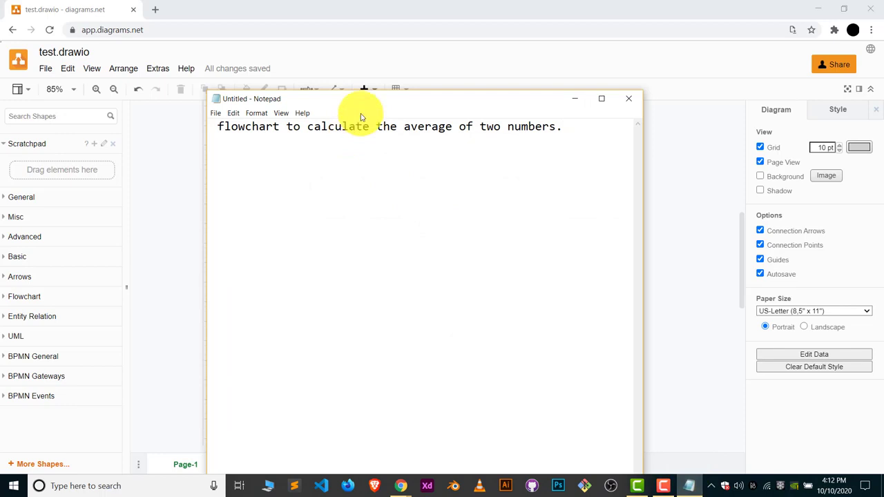
pyautogui.moveTo(319, 96); pyautogui.dragTo(238, 82)
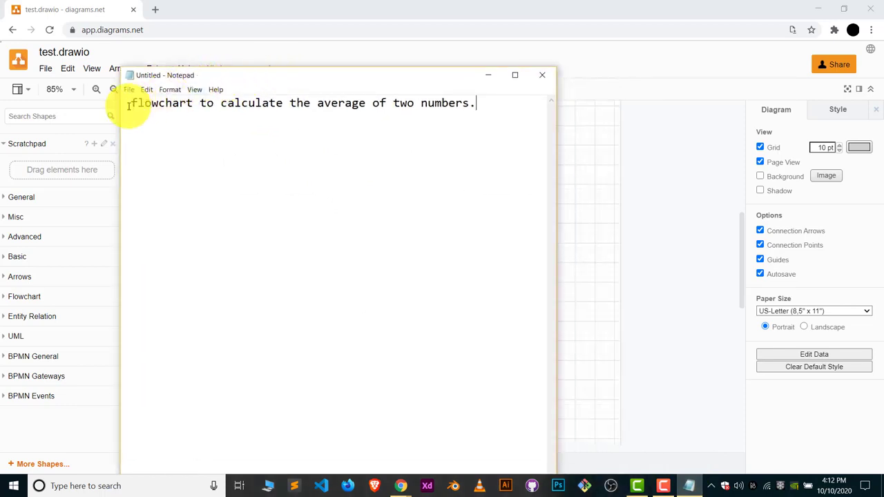
pyautogui.moveTo(132, 103); pyautogui.dragTo(370, 109)
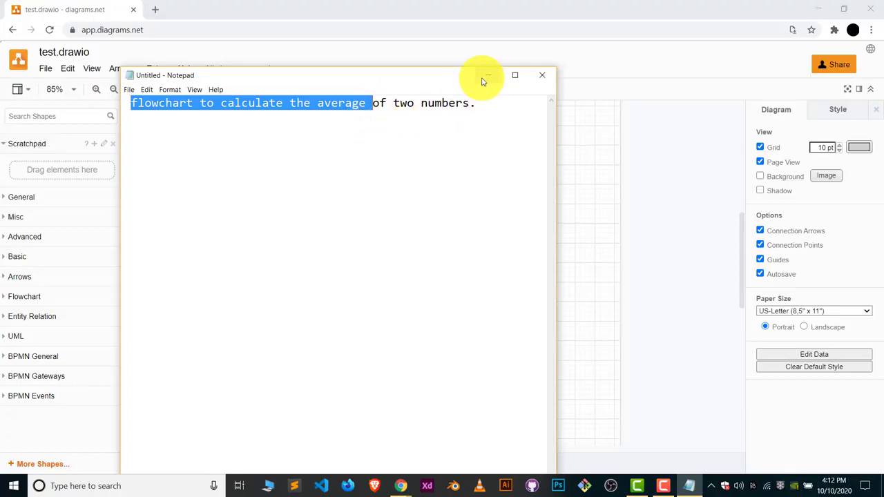
pyautogui.click(407, 178)
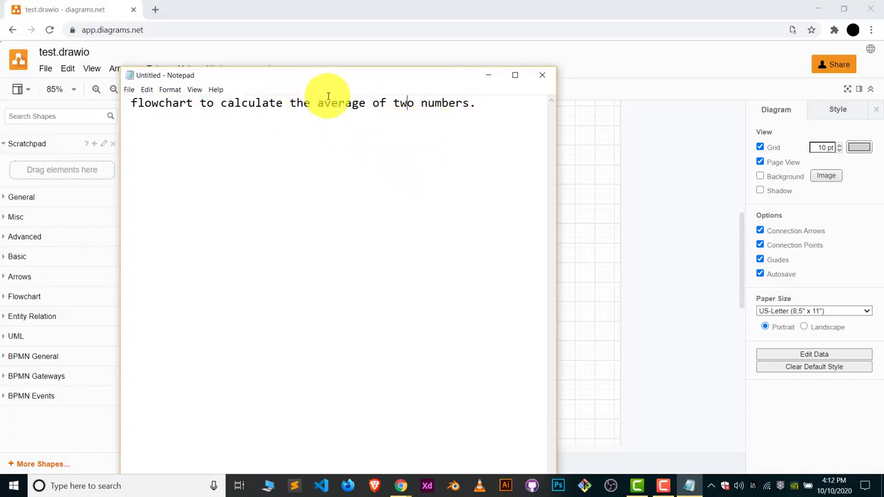
pyautogui.click(488, 75)
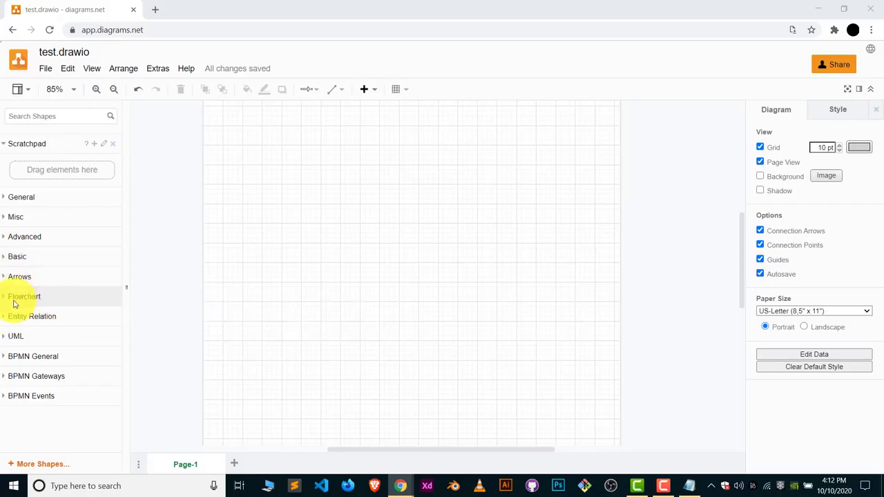
# Place the Start ellipse from the Flowchart shapes near the top centre of the page.
pyautogui.click(7, 299)
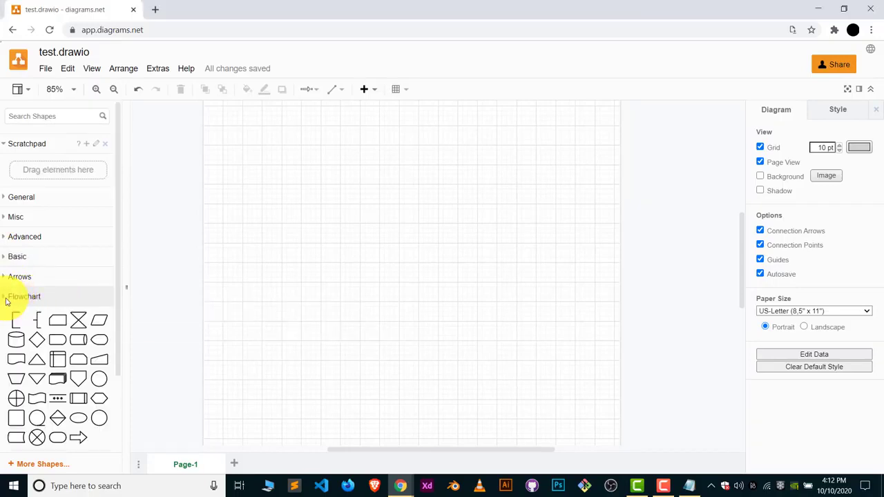
pyautogui.scroll(-2, 54, 331)
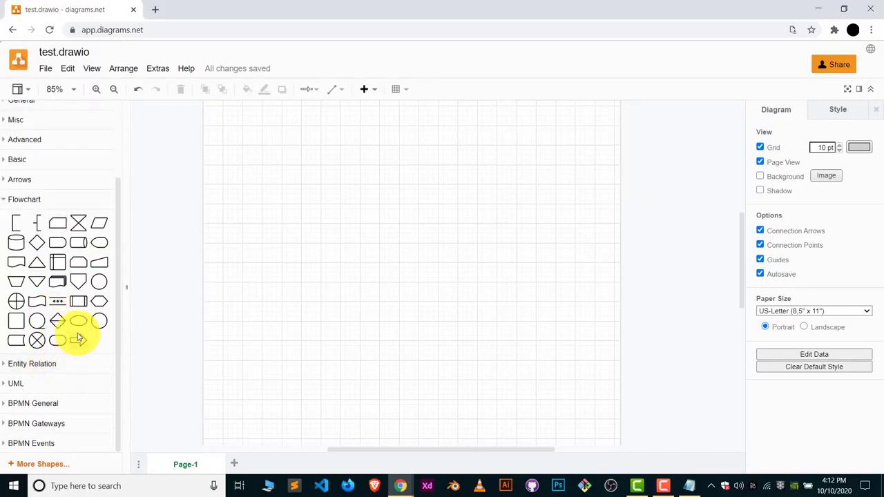
pyautogui.moveTo(78, 325)
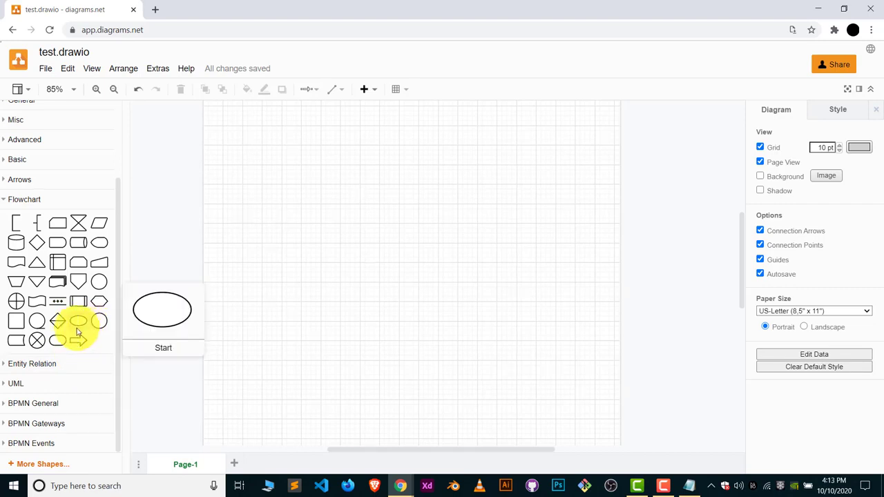
pyautogui.moveTo(78, 330); pyautogui.dragTo(375, 158)
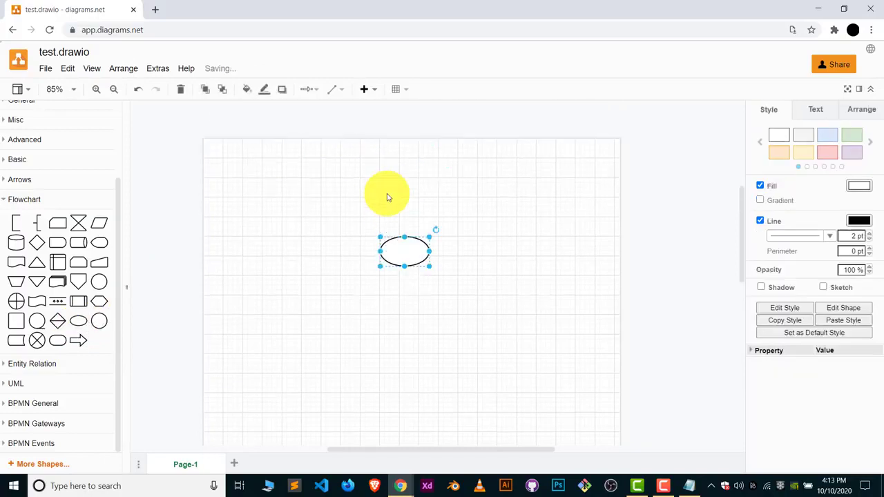
pyautogui.moveTo(411, 280); pyautogui.dragTo(413, 207)
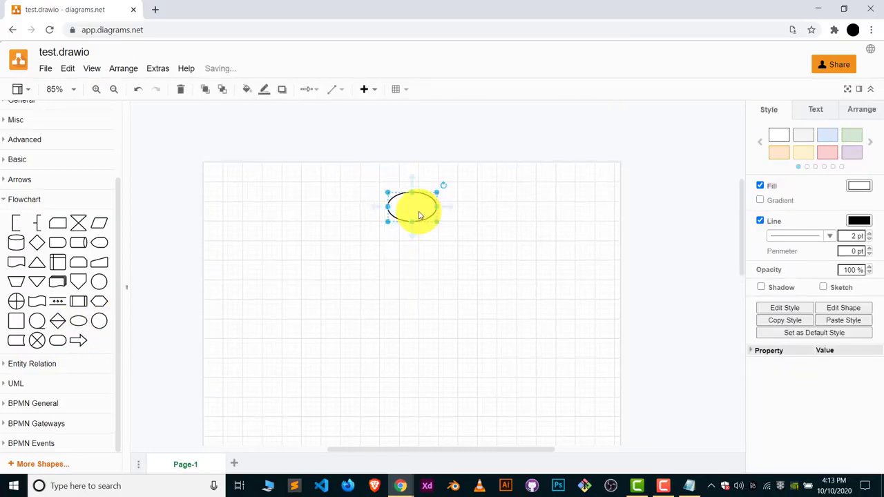
pyautogui.click(465, 274)
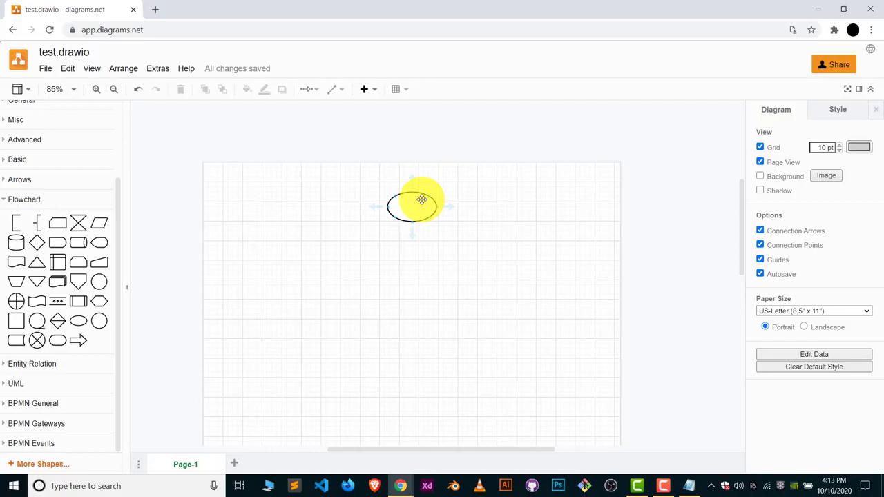
# Add a text element inside the ellipse and set it to "Start".
pyautogui.click(368, 91)
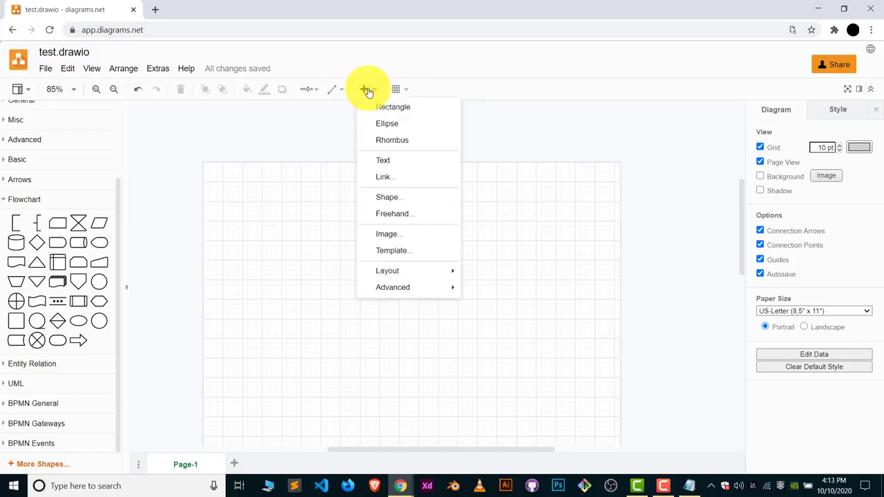
pyautogui.click(401, 160)
pyautogui.click(436, 282)
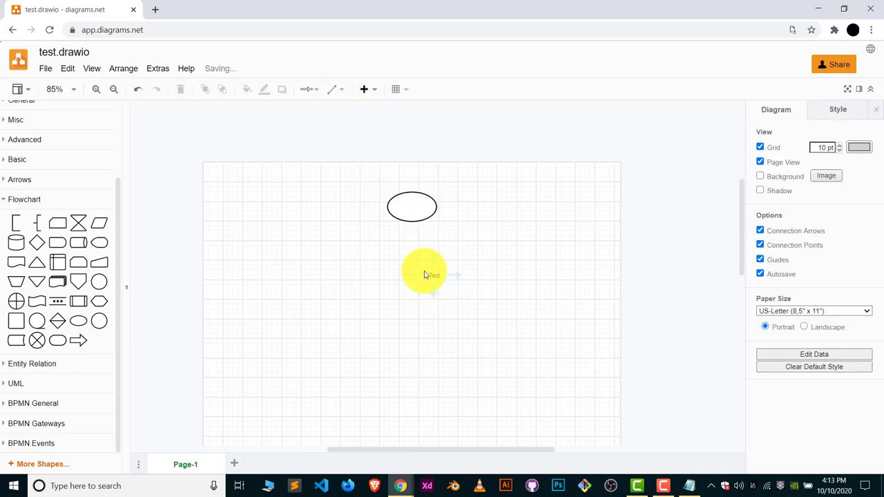
pyautogui.moveTo(425, 274); pyautogui.dragTo(412, 206)
pyautogui.doubleClick(412, 206)
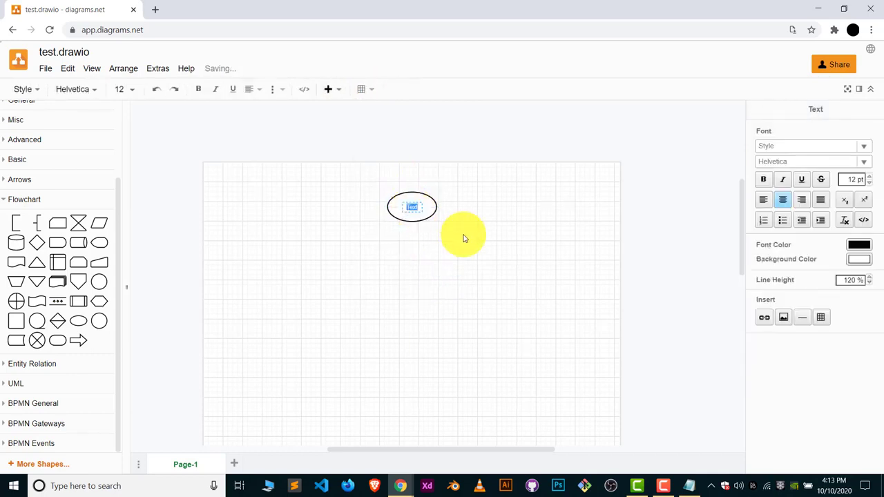
pyautogui.write('Start')
pyautogui.click(463, 237)
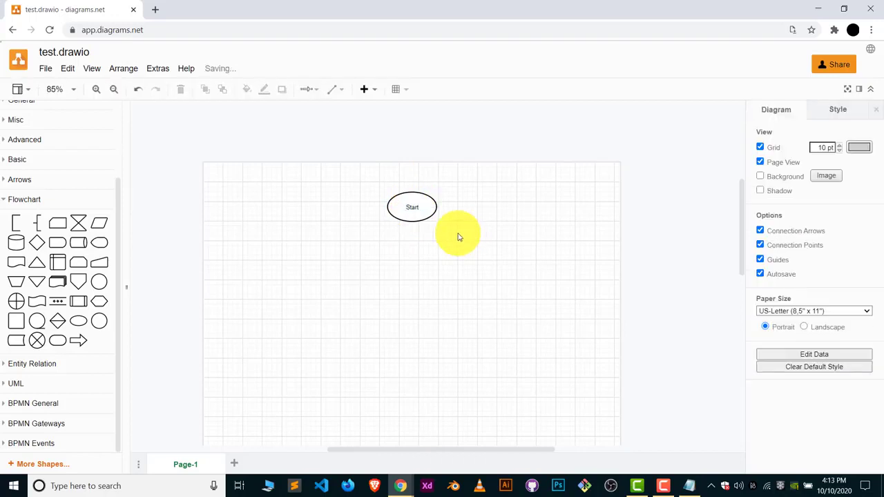
# Reread the task statement in Notepad beside the diagram, then return to the drawing page.
pyautogui.scroll(-3, 464, 173)
pyautogui.scroll(3, 468, 125)
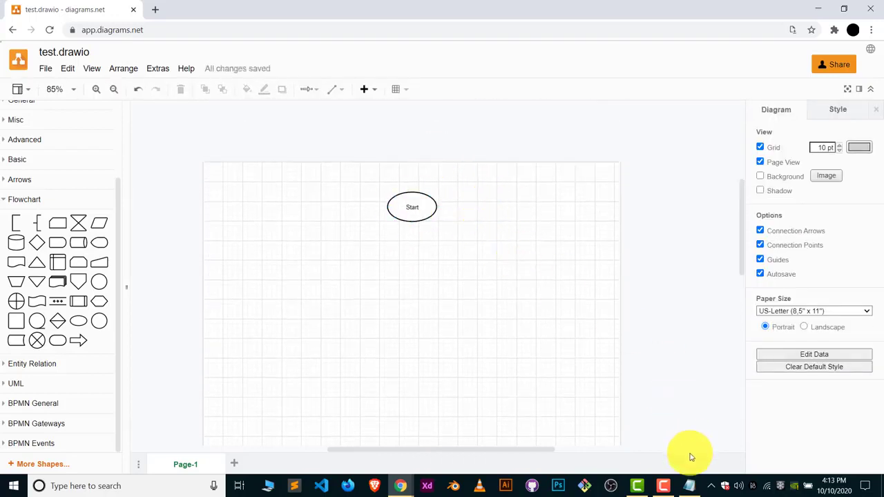
pyautogui.click(689, 485)
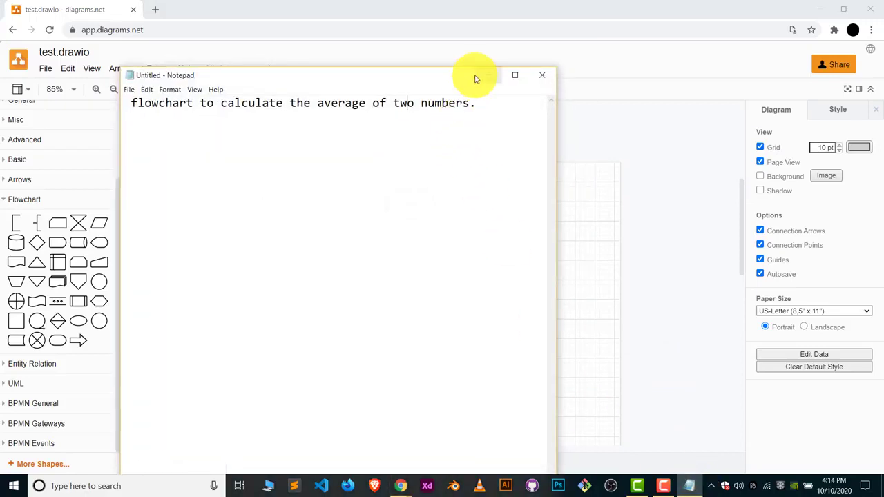
pyautogui.moveTo(475, 78); pyautogui.dragTo(762, 106)
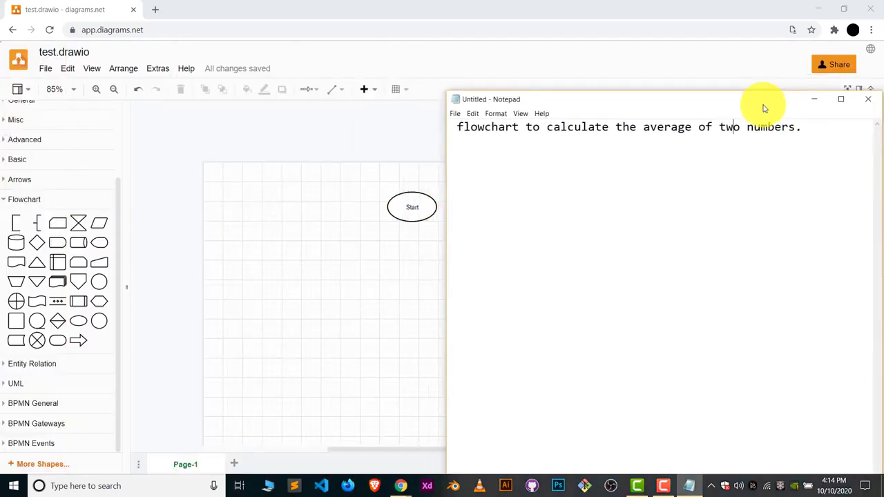
pyautogui.moveTo(620, 107); pyautogui.dragTo(612, 121)
pyautogui.click(647, 103)
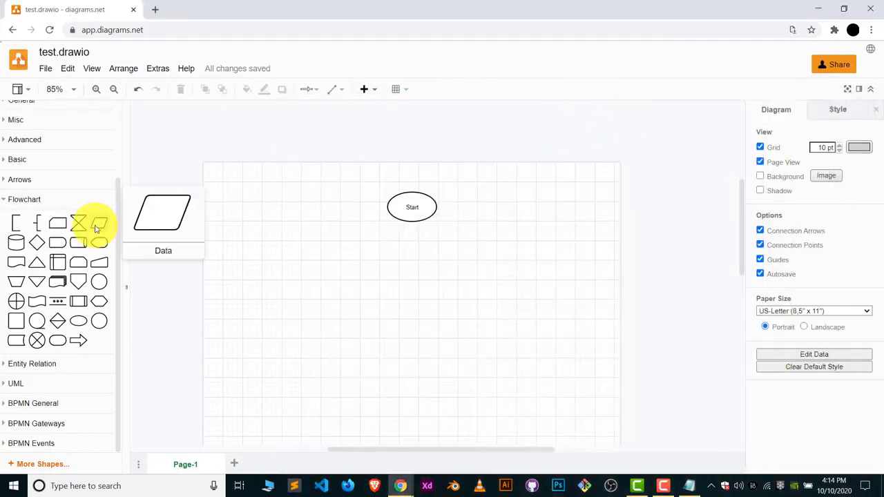
# Add a Data parallelogram below the Start ellipse with the text "Take num 1, num 2" inside it.
pyautogui.moveTo(97, 229); pyautogui.dragTo(400, 260)
pyautogui.click(364, 89)
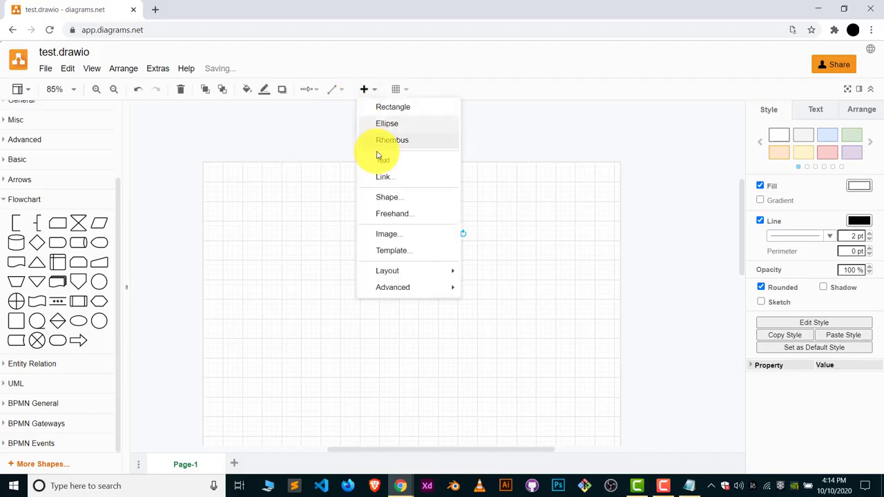
pyautogui.click(386, 161)
pyautogui.click(430, 285)
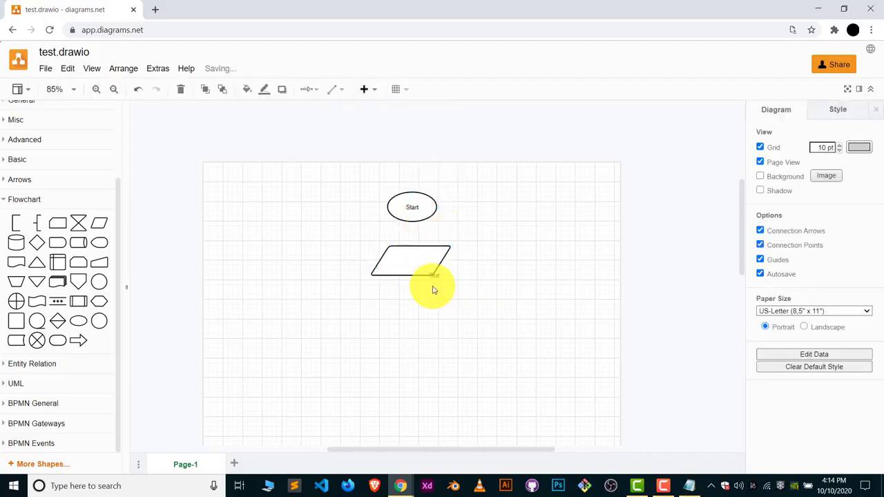
pyautogui.click(425, 279)
pyautogui.moveTo(425, 280); pyautogui.dragTo(408, 258)
pyautogui.doubleClick(409, 259)
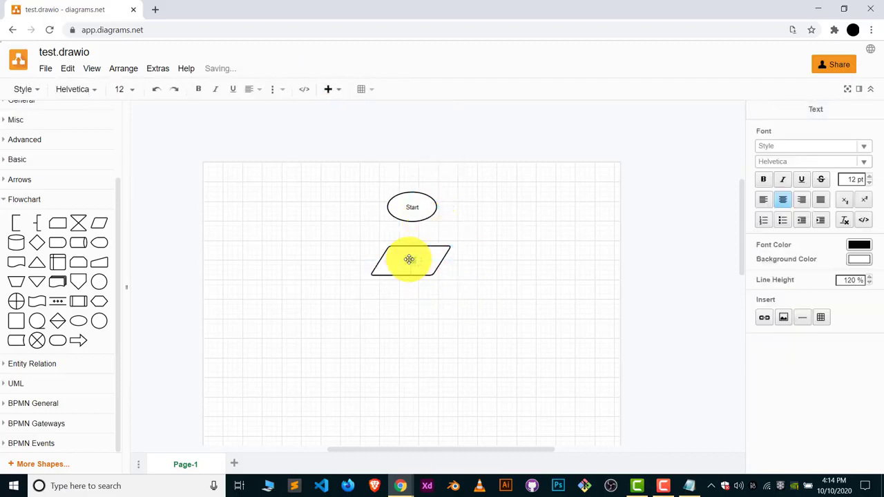
pyautogui.press('BackSpace')
pyautogui.write('Input')
pyautogui.write(' 1')
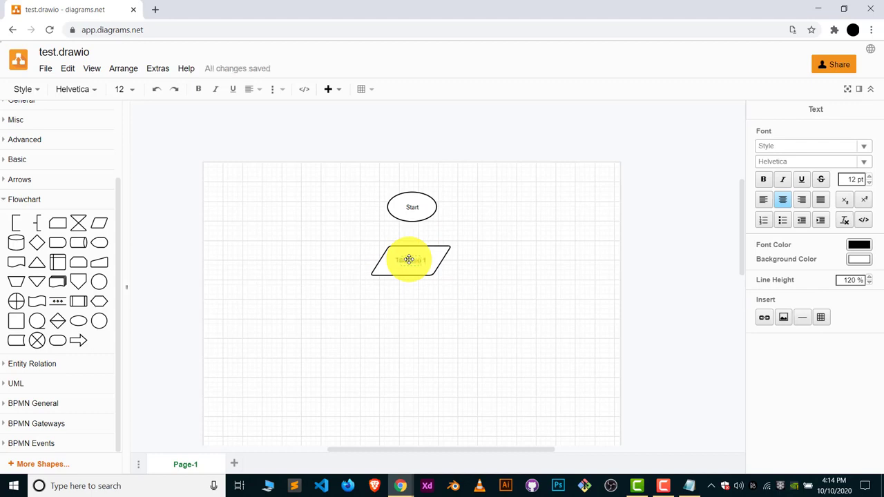
pyautogui.write(', num 2')
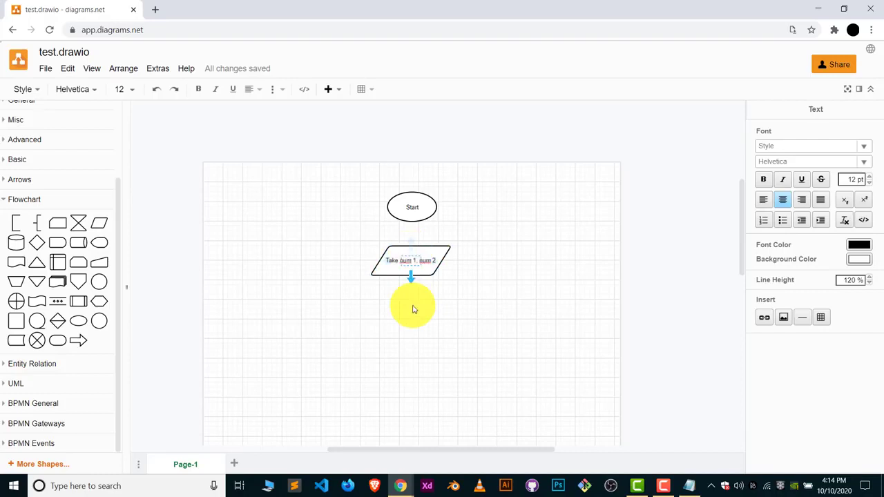
pyautogui.click(412, 309)
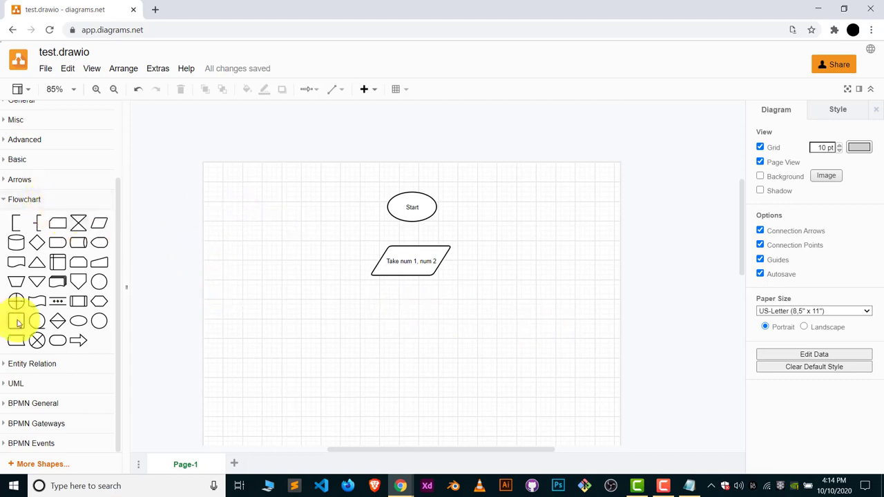
# Place a flowchart process rectangle below the parallelogram and resize it to a wide, low box centred under it.
pyautogui.moveTo(16, 320); pyautogui.dragTo(389, 306)
pyautogui.moveTo(437, 329); pyautogui.dragTo(459, 329)
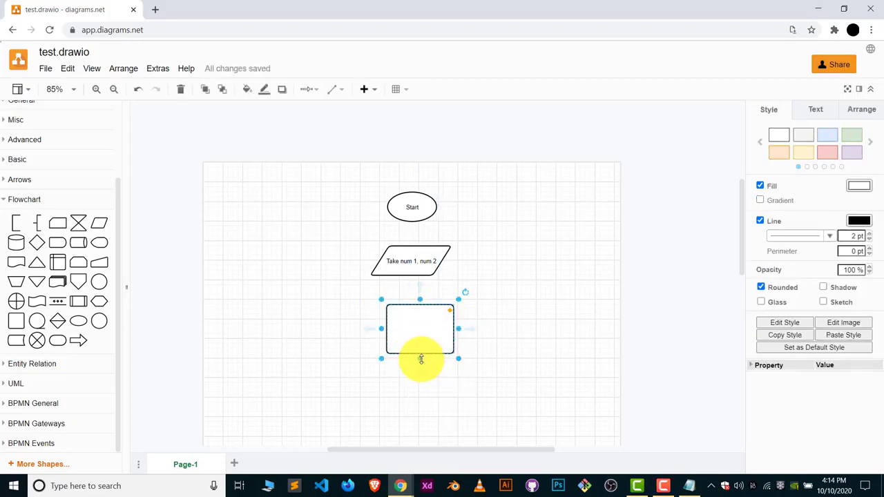
pyautogui.moveTo(420, 357); pyautogui.dragTo(414, 327)
# Add a text element inside the process rectangle reading "Avg = (num 1 + num 2)/2".
pyautogui.click(364, 90)
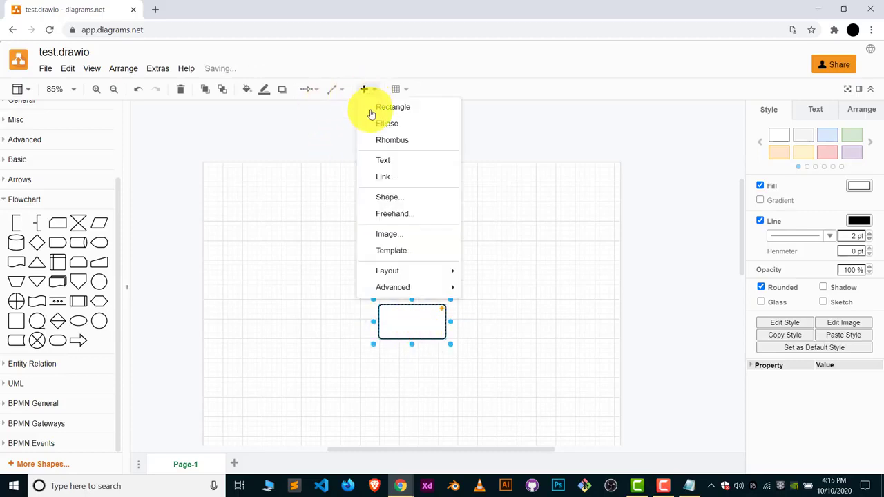
pyautogui.click(385, 161)
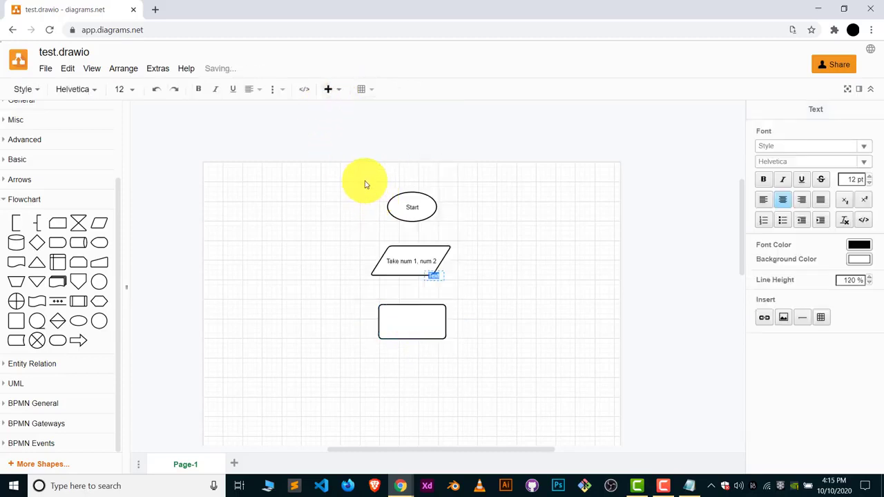
pyautogui.click(434, 276)
pyautogui.moveTo(435, 272); pyautogui.dragTo(412, 324)
pyautogui.doubleClick(412, 324)
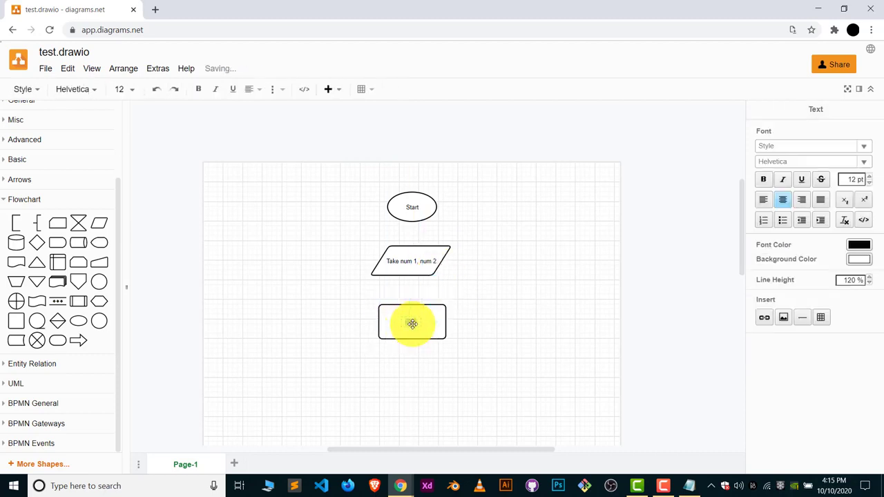
pyautogui.press('BackSpace')
pyautogui.write('Sum')
pyautogui.write(' = num1 +')
pyautogui.write(' n')
pyautogui.write('um2)/2')
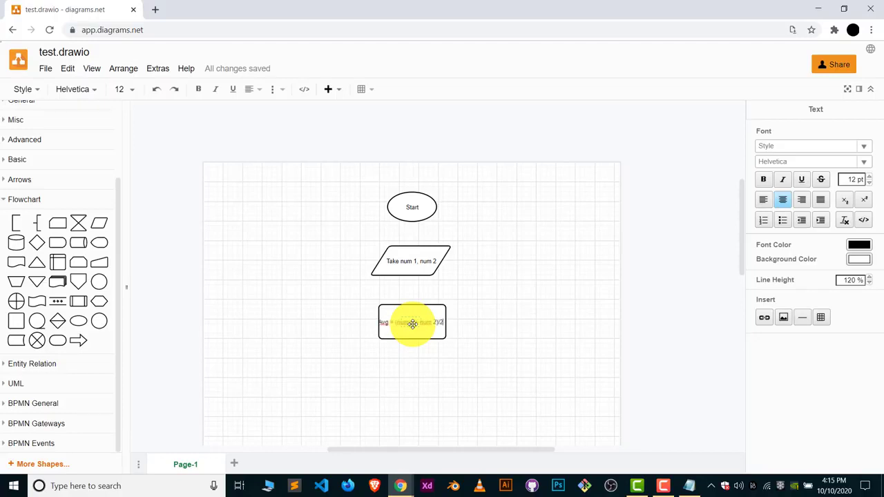
pyautogui.scroll(3, 413, 322)
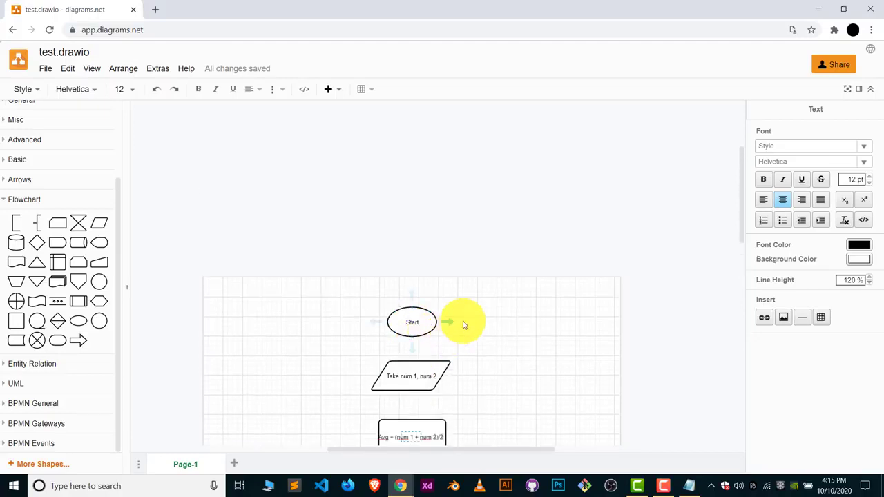
pyautogui.scroll(-3, 470, 315)
pyautogui.click(488, 310)
# Widen the process rectangle on both sides so the average formula fits inside with margin.
pyautogui.click(429, 336)
pyautogui.moveTo(449, 322); pyautogui.dragTo(468, 322)
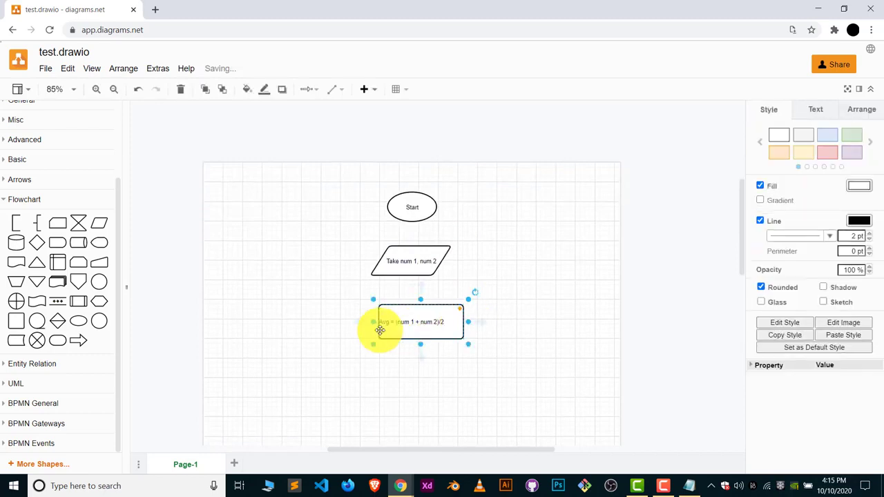
pyautogui.moveTo(370, 322)
pyautogui.mouseDown()
pyautogui.moveTo(310, 322)
pyautogui.moveTo(366, 321)
pyautogui.mouseUp()
pyautogui.moveTo(428, 320); pyautogui.dragTo(438, 315)
pyautogui.click(455, 351)
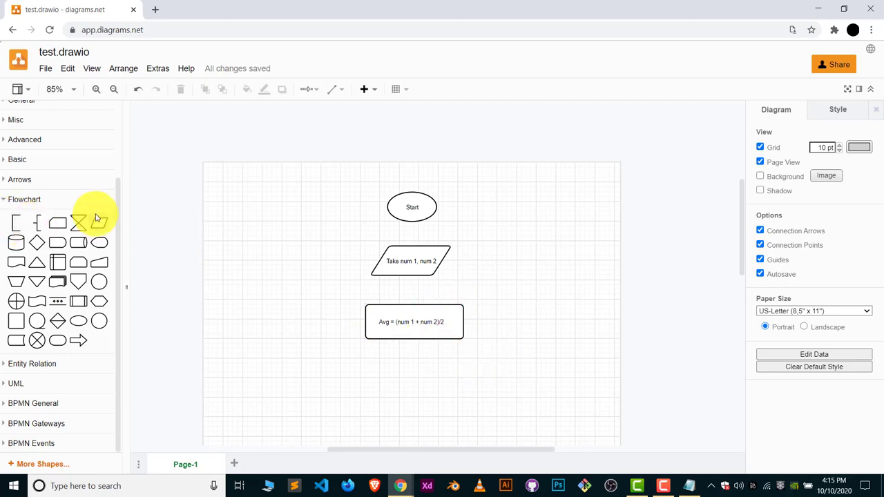
# Place a Data parallelogram below the average formula rectangle and widen it on both sides so it sits centred under the rectangle.
pyautogui.moveTo(101, 225)
pyautogui.moveTo(100, 225); pyautogui.dragTo(389, 377)
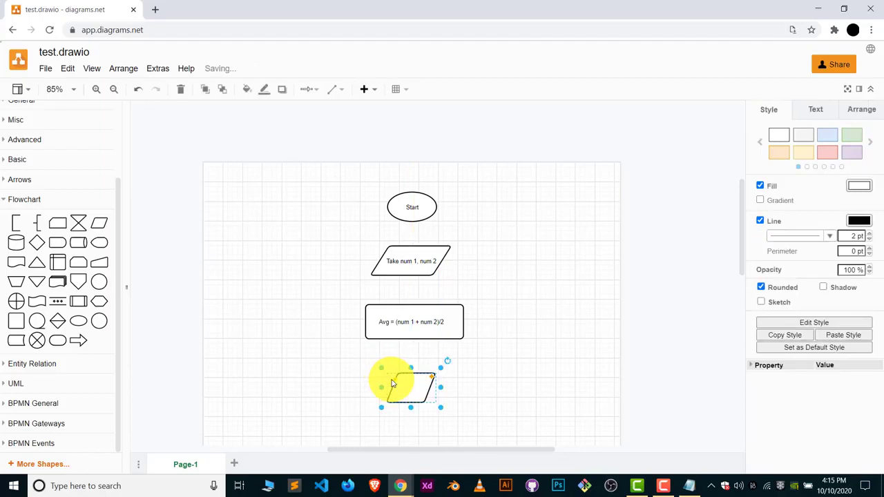
pyautogui.moveTo(438, 388); pyautogui.dragTo(459, 388)
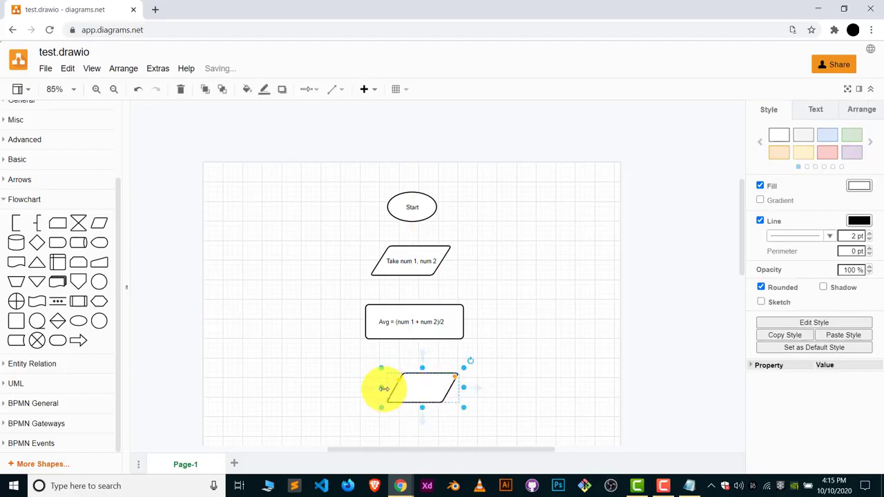
pyautogui.moveTo(383, 389); pyautogui.dragTo(367, 389)
pyautogui.click(487, 359)
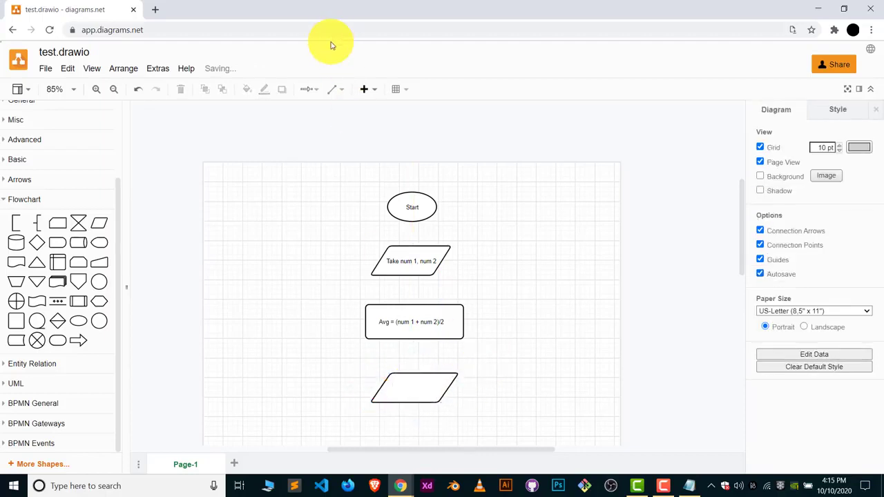
# Add a text element reading "Output" inside the empty lower parallelogram.
pyautogui.click(364, 89)
pyautogui.click(385, 164)
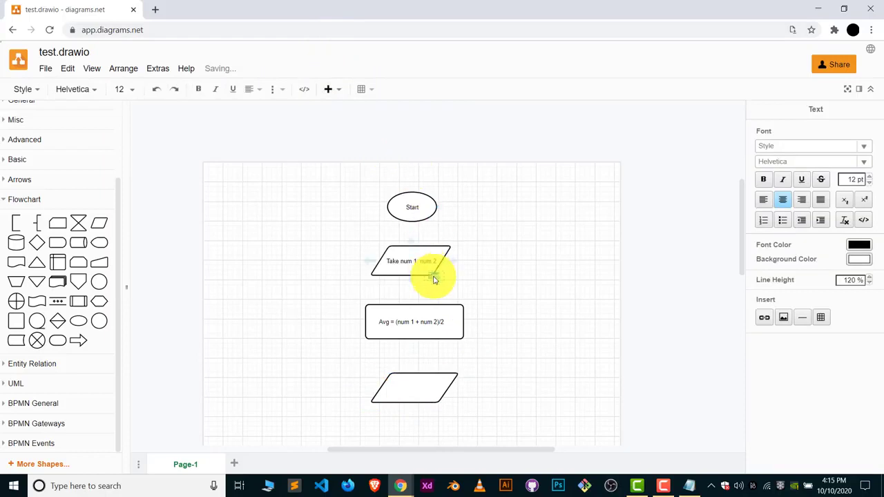
pyautogui.press('Escape')
pyautogui.moveTo(435, 274); pyautogui.dragTo(419, 388)
pyautogui.doubleClick(419, 388)
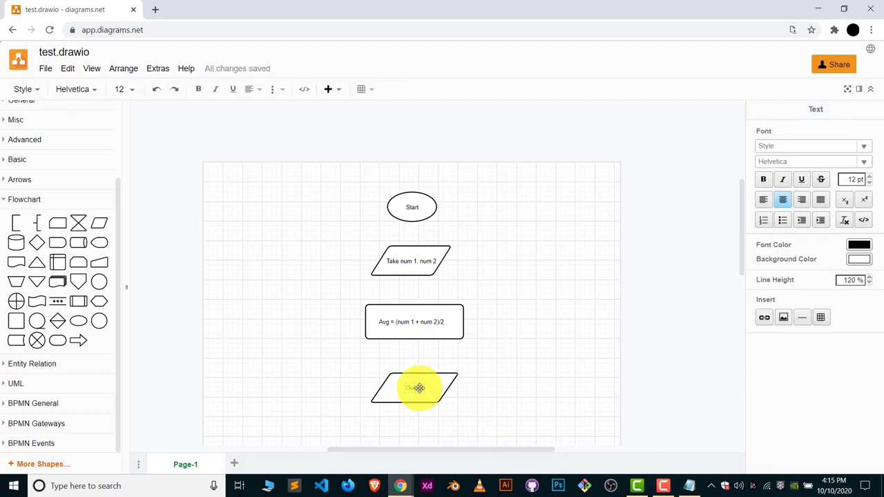
pyautogui.click(489, 213)
# Place a flowchart Start ellipse below the Output parallelogram, centred in line with the shapes above.
pyautogui.scroll(-3, 502, 240)
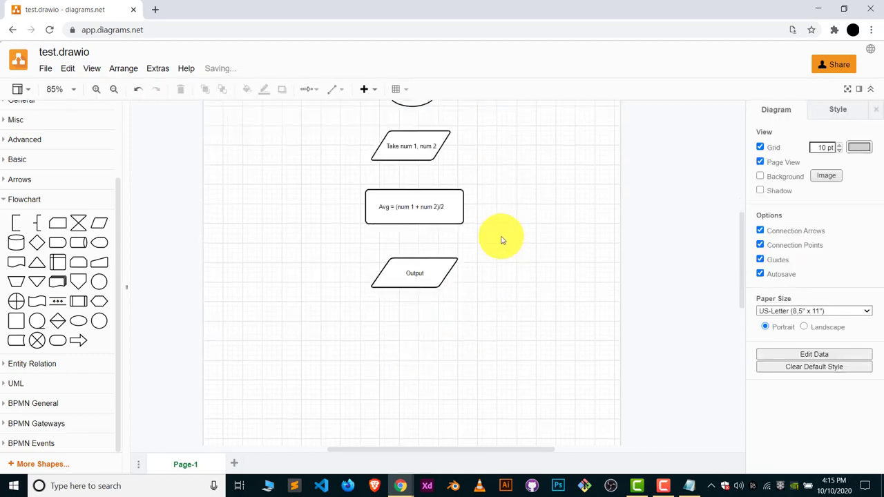
pyautogui.scroll(3, 513, 260)
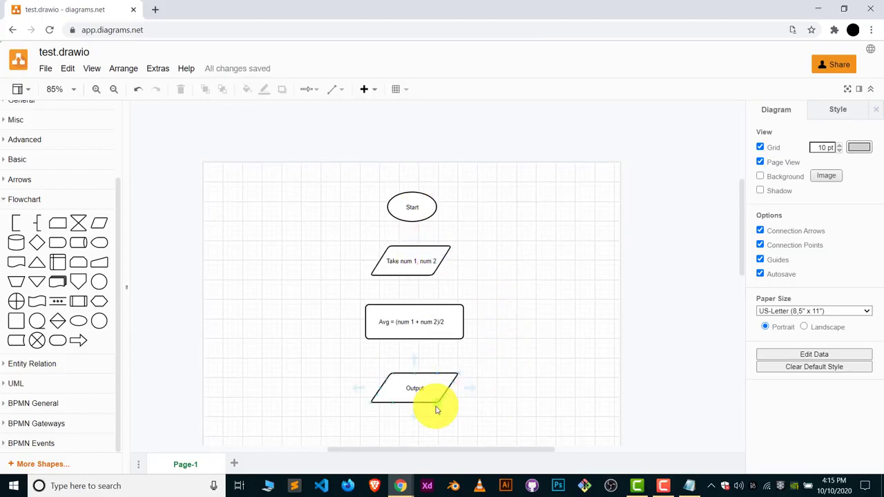
pyautogui.scroll(-5, 436, 412)
pyautogui.scroll(8, 446, 408)
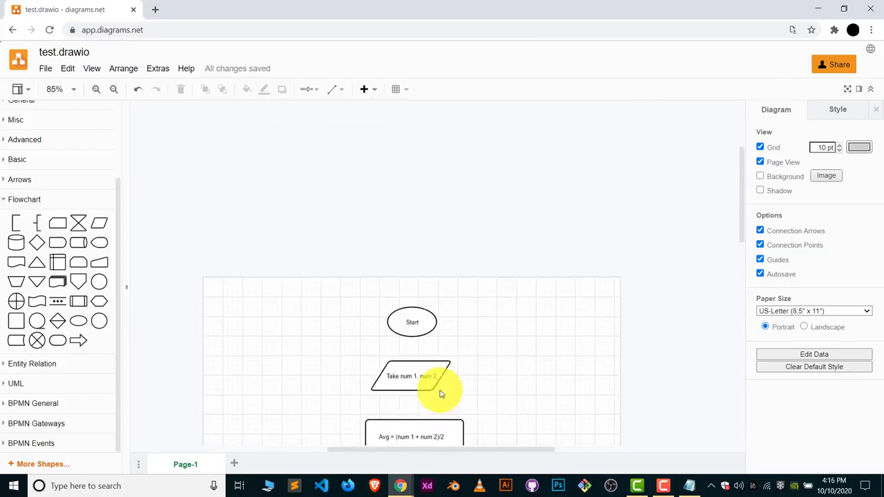
pyautogui.scroll(-2, 438, 394)
pyautogui.scroll(-2, 407, 269)
pyautogui.scroll(-6, 256, 320)
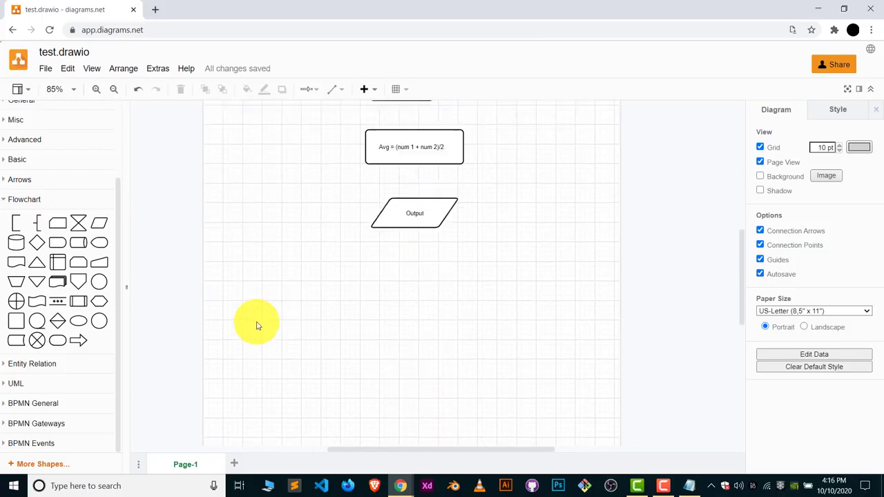
pyautogui.moveTo(79, 317); pyautogui.dragTo(388, 210)
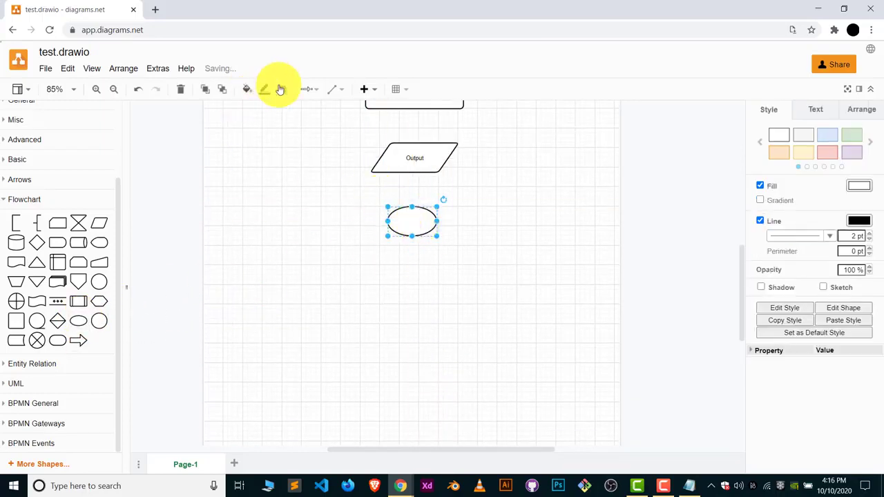
# Add a text element reading "End" inside the ellipse below the Output parallelogram.
pyautogui.click(363, 90)
pyautogui.click(385, 162)
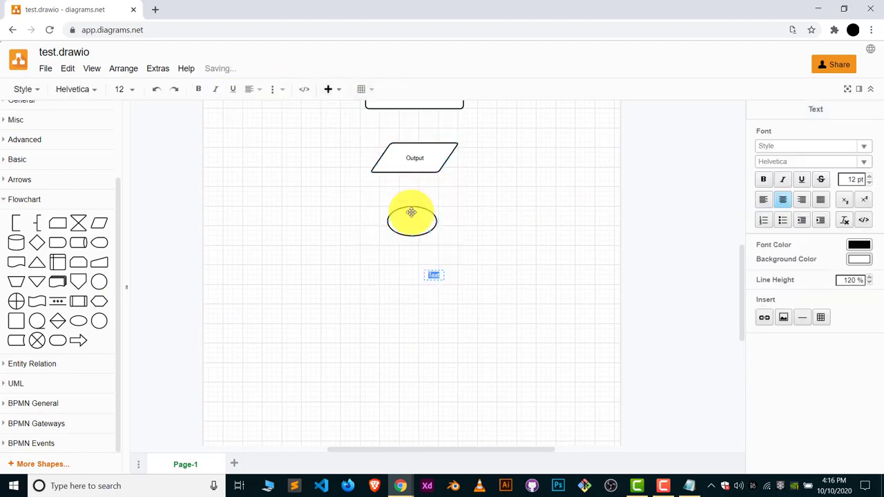
pyautogui.moveTo(437, 275); pyautogui.dragTo(413, 221)
pyautogui.doubleClick(414, 222)
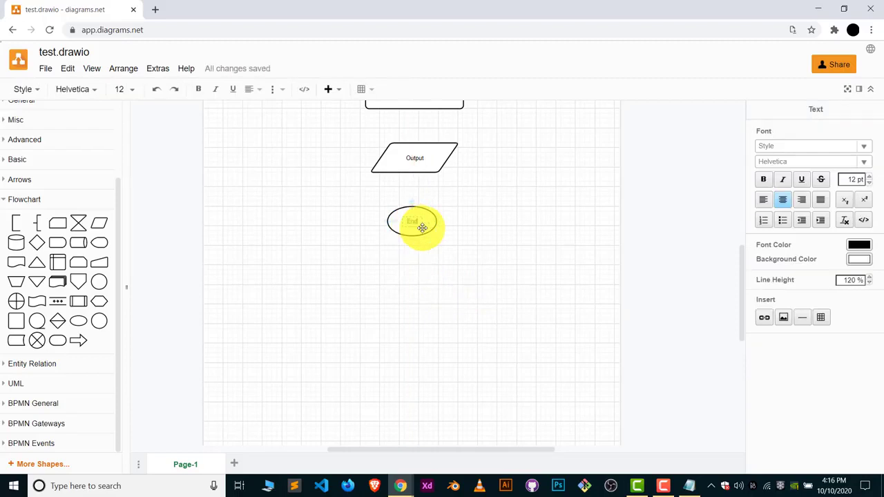
pyautogui.click(453, 291)
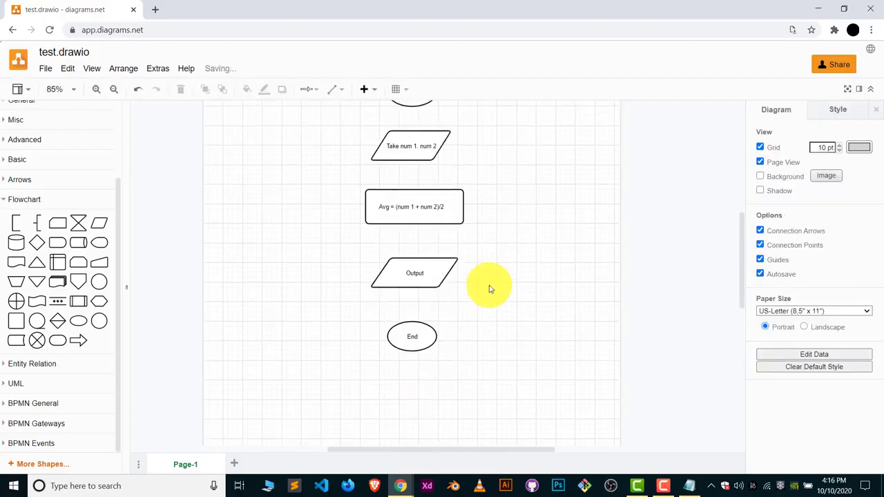
# Insert a directional connector from the General shapes and attach it from the bottom of Start to the top of the "Take num 1, num 2" parallelogram.
pyautogui.scroll(2, 489, 288)
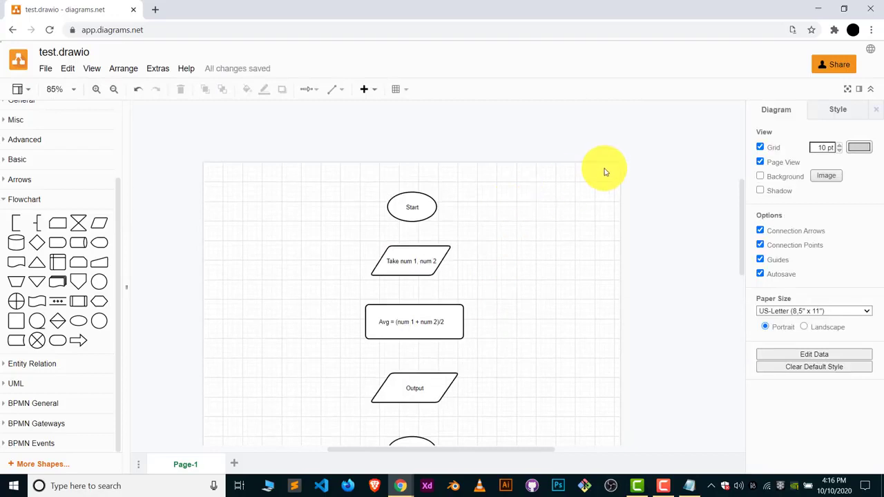
pyautogui.scroll(-2, 605, 170)
pyautogui.scroll(1, 744, 227)
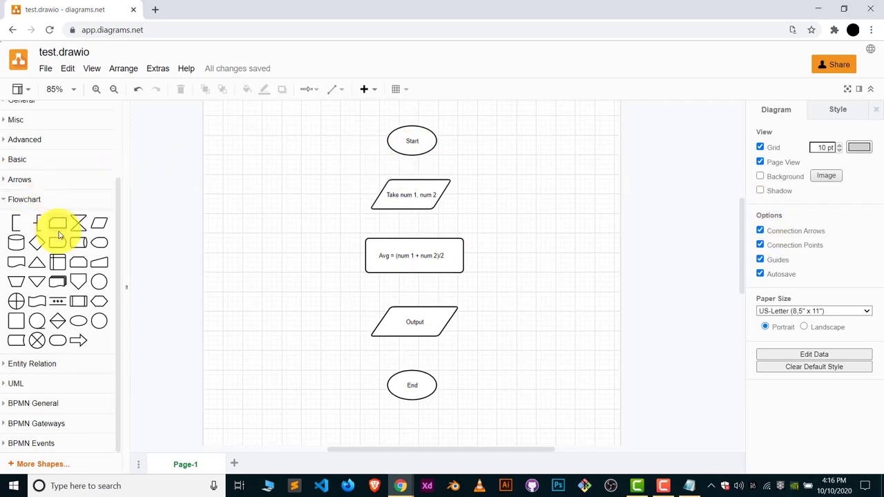
pyautogui.scroll(3, 38, 207)
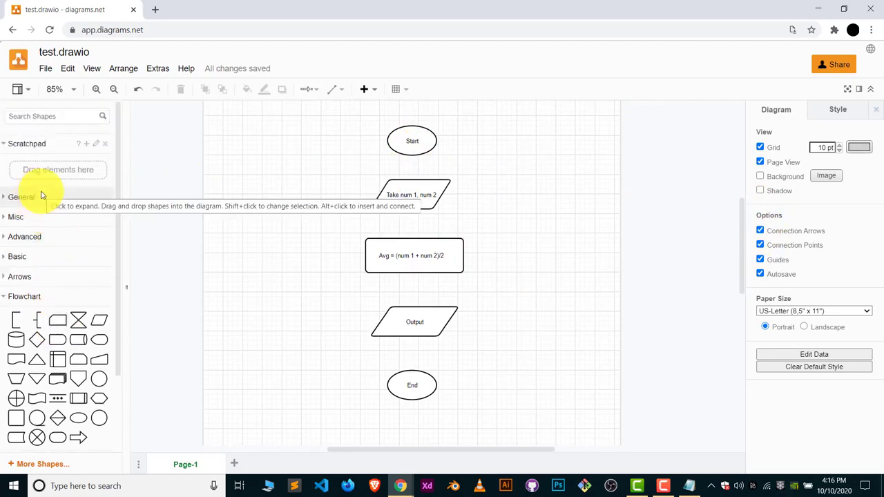
pyautogui.click(14, 276)
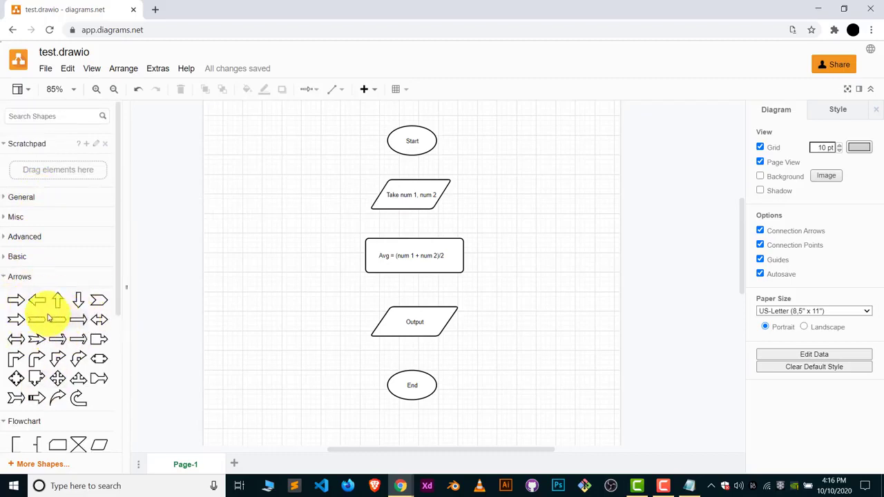
pyautogui.click(4, 199)
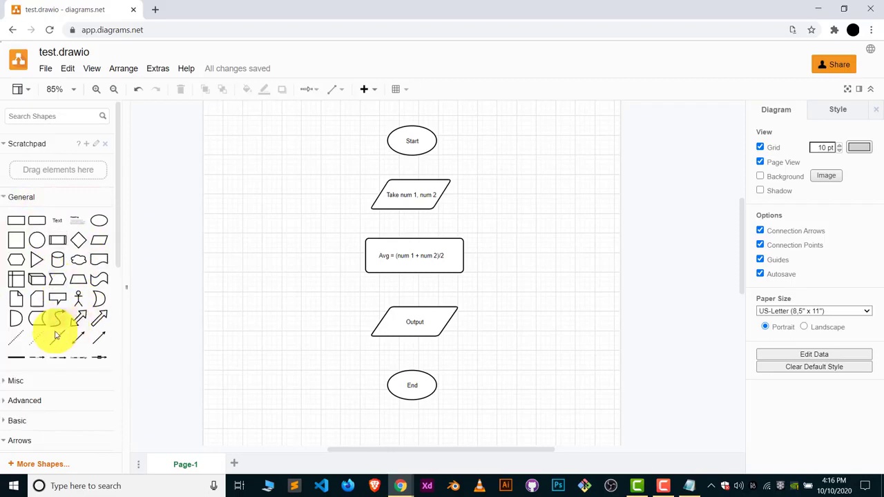
pyautogui.click(98, 342)
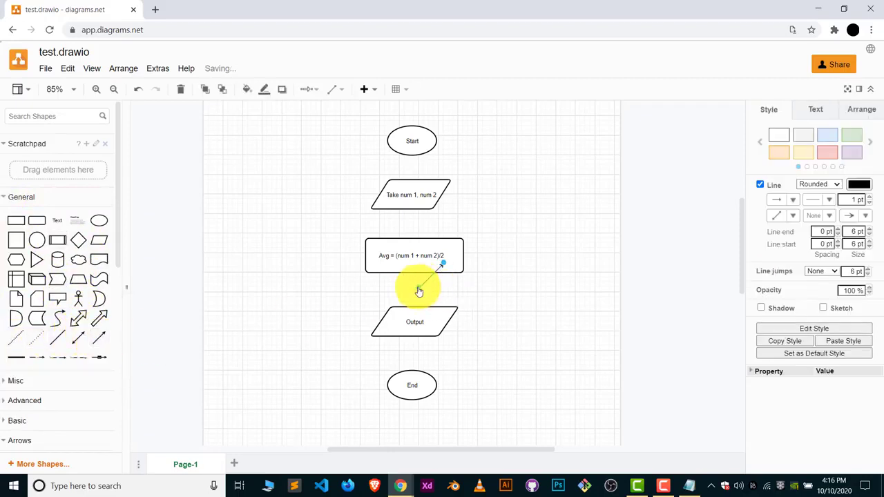
pyautogui.moveTo(418, 290); pyautogui.dragTo(411, 146)
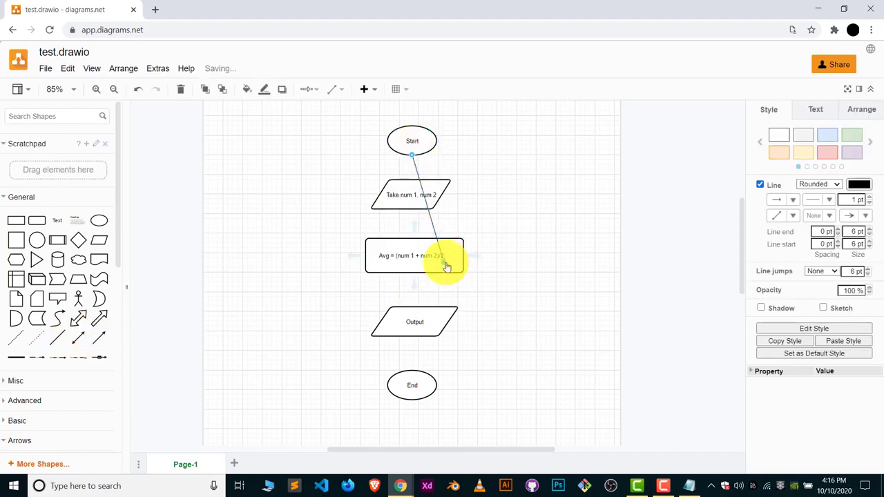
pyautogui.moveTo(446, 266); pyautogui.dragTo(413, 180)
pyautogui.click(449, 184)
pyautogui.click(410, 172)
pyautogui.click(499, 182)
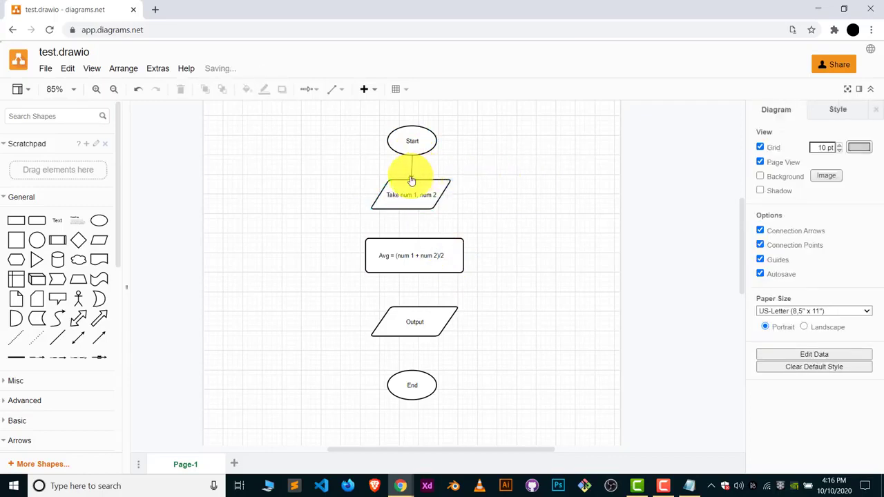
# Duplicate the arrow to connect the "Take num 1, num 2" parallelogram to the formula rectangle, and the rectangle to the Output parallelogram.
pyautogui.click(411, 178)
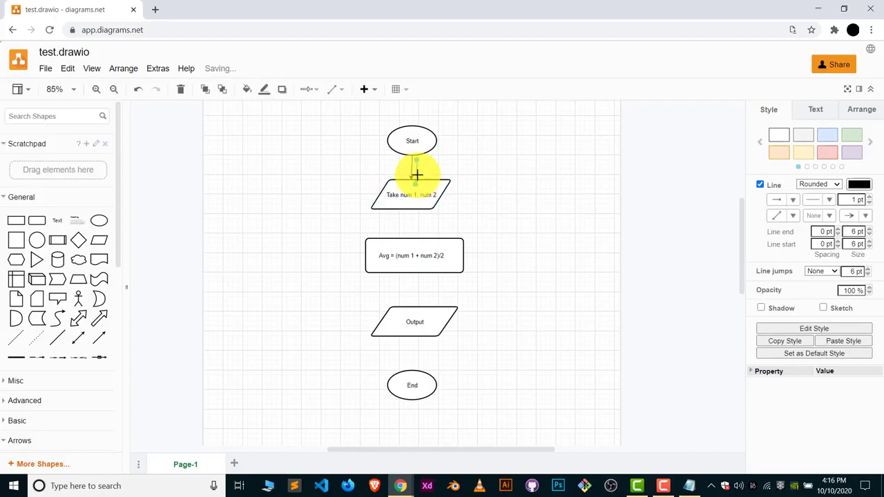
pyautogui.moveTo(419, 161); pyautogui.dragTo(410, 312)
pyautogui.moveTo(415, 260)
pyautogui.mouseDown()
pyautogui.moveTo(411, 274)
pyautogui.moveTo(406, 264)
pyautogui.mouseUp()
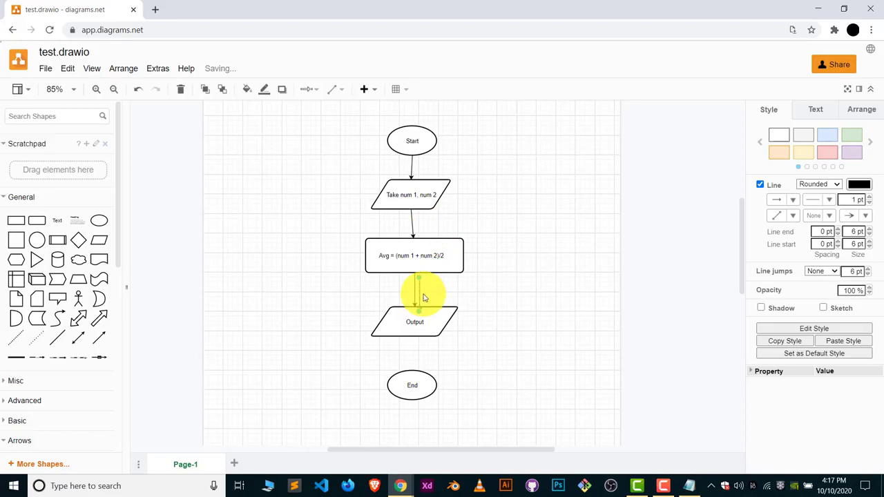
# Attach the remaining arrow copy from the bottom of the Output parallelogram to the top of the End ellipse.
pyautogui.moveTo(415, 308); pyautogui.dragTo(413, 372)
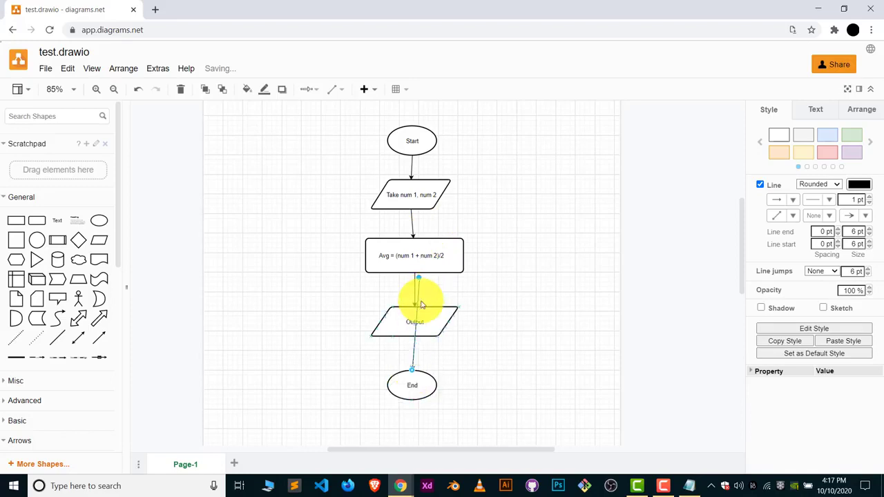
pyautogui.moveTo(418, 283); pyautogui.dragTo(418, 322)
pyautogui.click(522, 351)
# Review the whole flowchart, check it against the task statement in the Notepad window, and return to the diagram.
pyautogui.scroll(2, 539, 322)
pyautogui.scroll(-2, 525, 324)
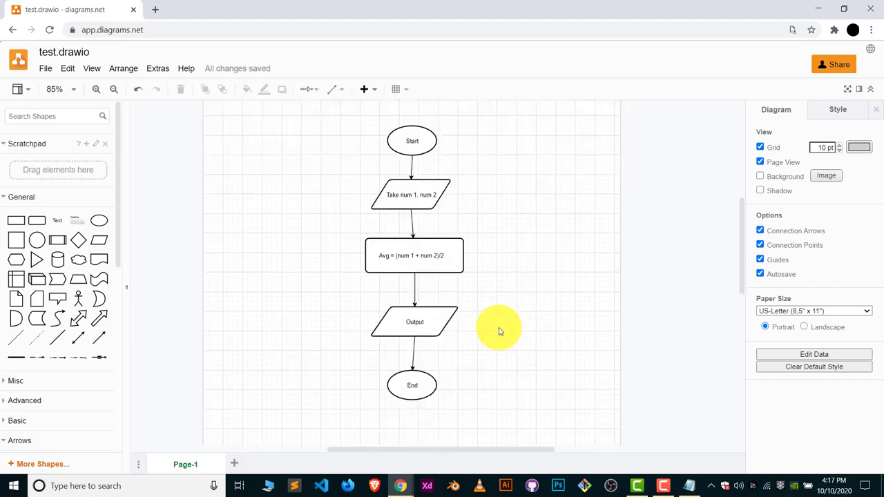
pyautogui.click(688, 486)
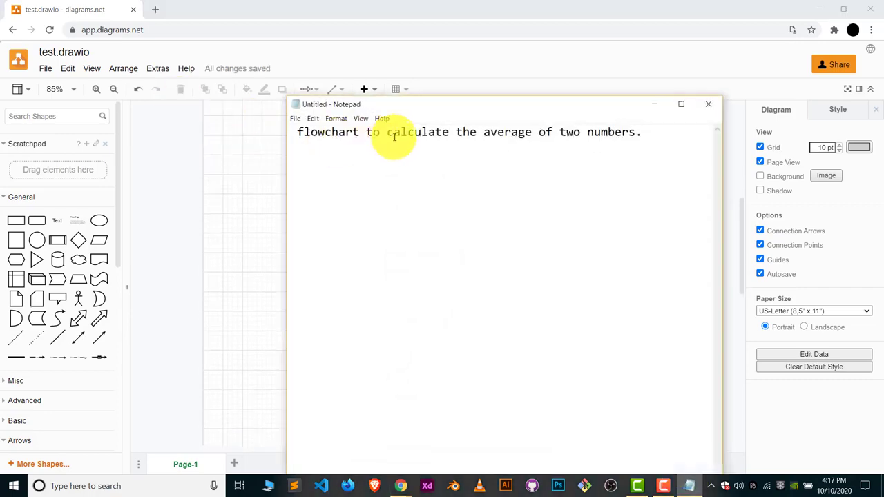
pyautogui.click(656, 105)
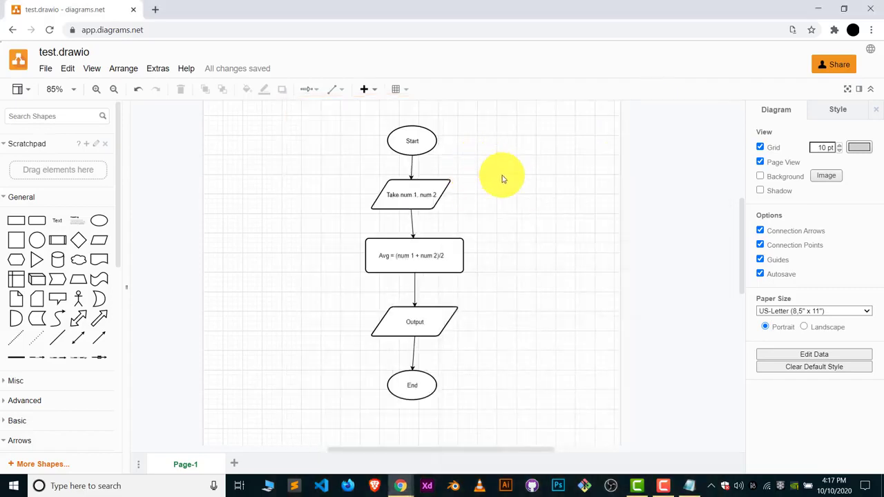